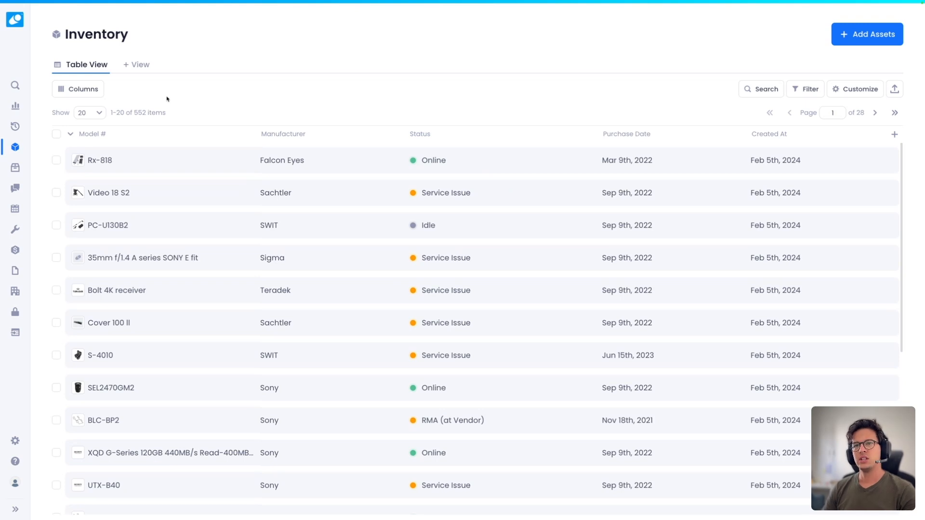
- Add Barcode and Ticket Link as columns in the inventory table's column chooser
click(78, 90)
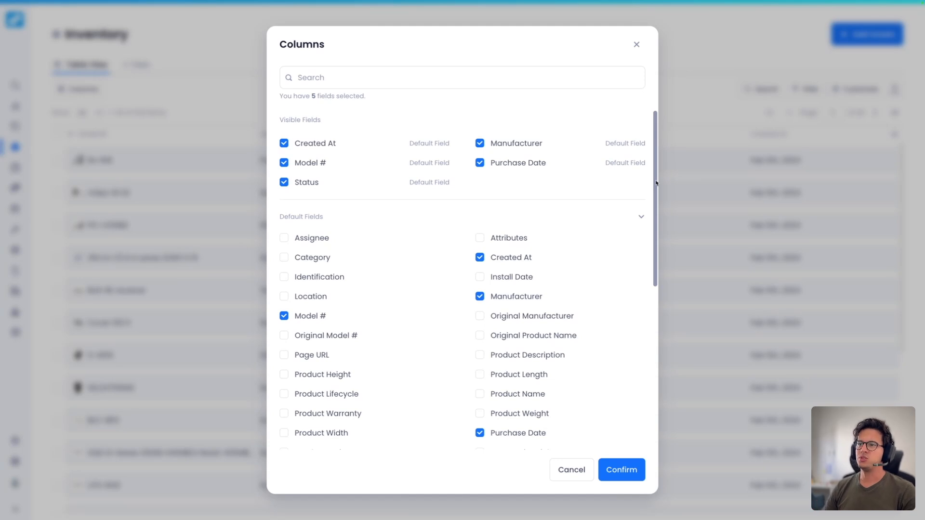
drag(656, 183, 653, 223)
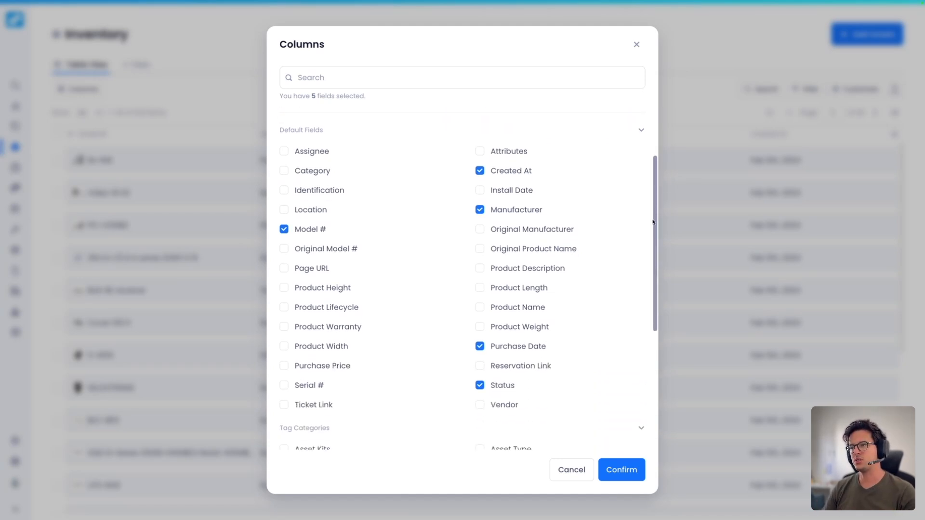
scroll(547, 263, down, 2)
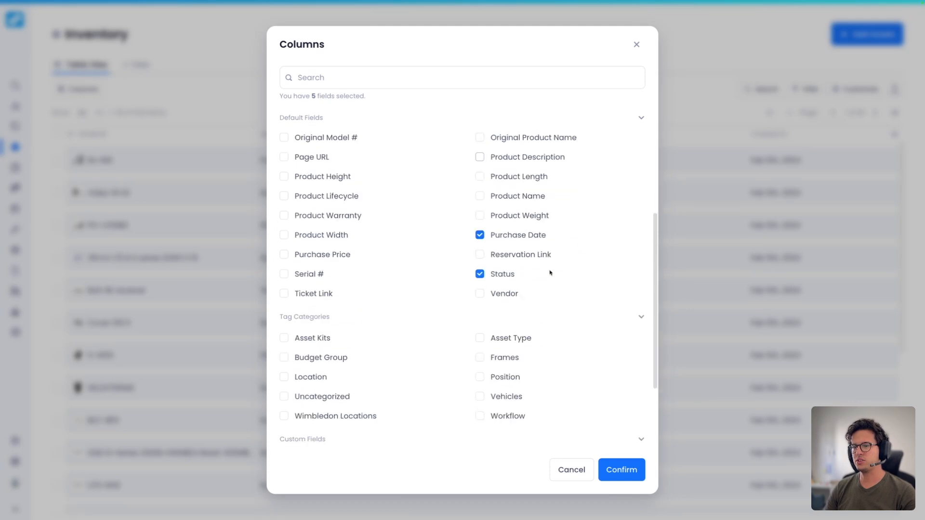
scroll(300, 335, down, 2)
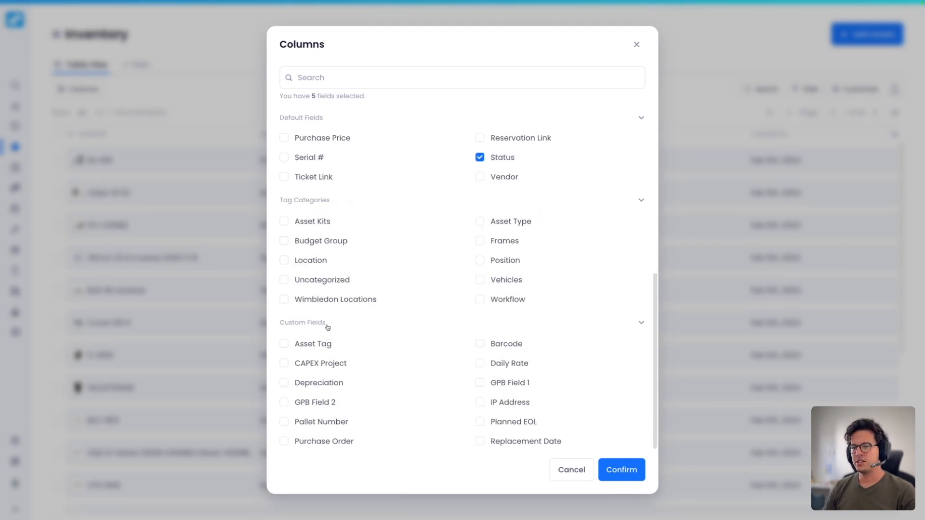
click(480, 344)
scroll(450, 326, up, 1)
scroll(466, 331, up, 3)
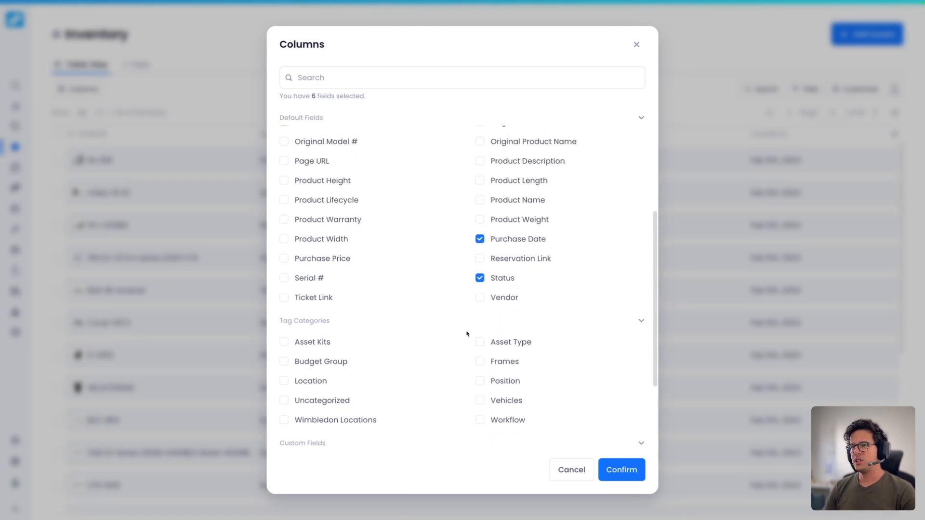
click(285, 297)
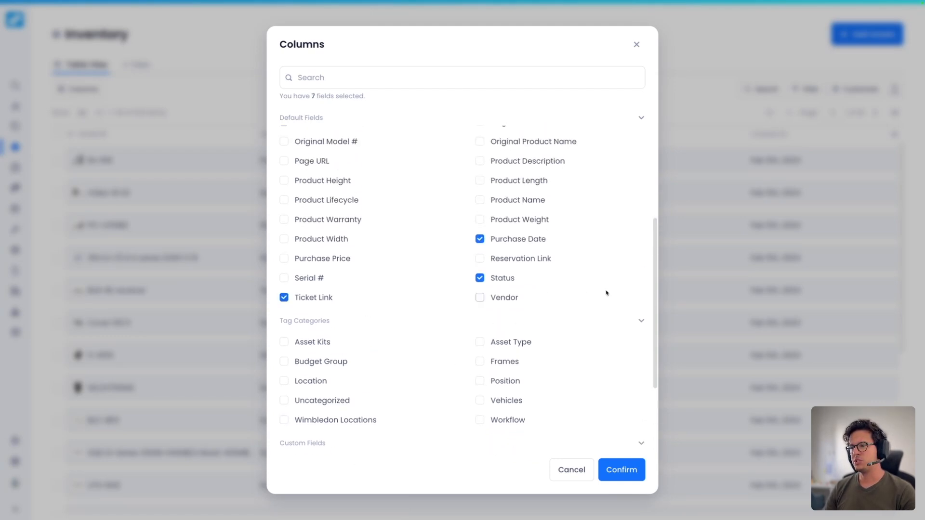
- Remove the Created At column, add Assignee, and apply the column selection
scroll(654, 259, up, 2)
scroll(654, 259, up, 3)
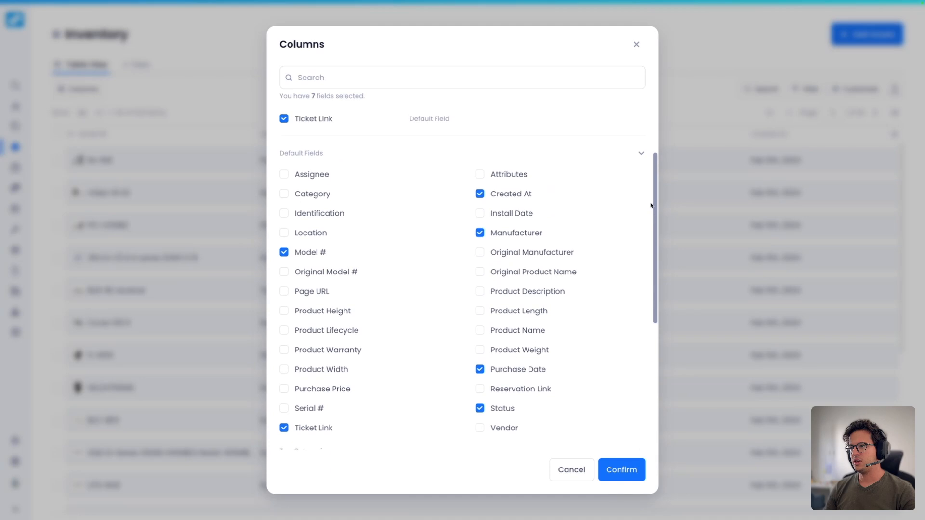
click(480, 194)
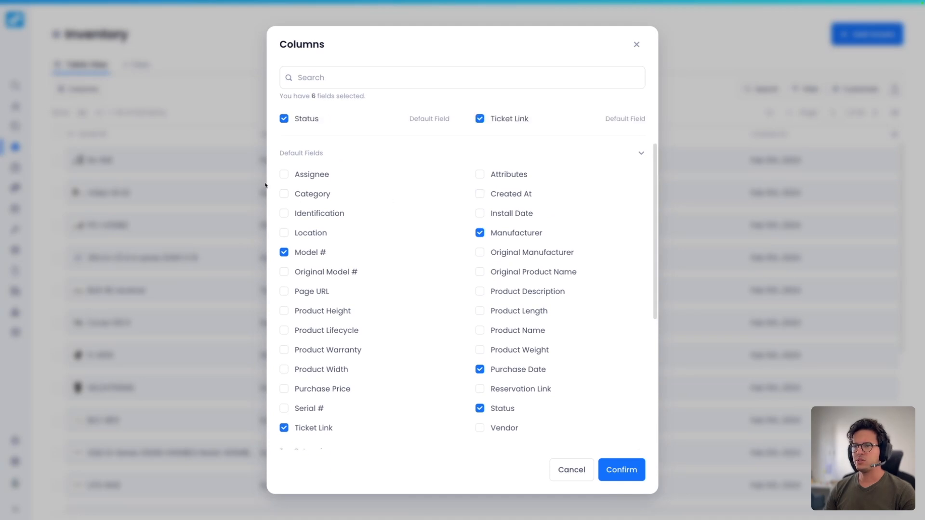
click(300, 176)
scroll(531, 396, up, 2)
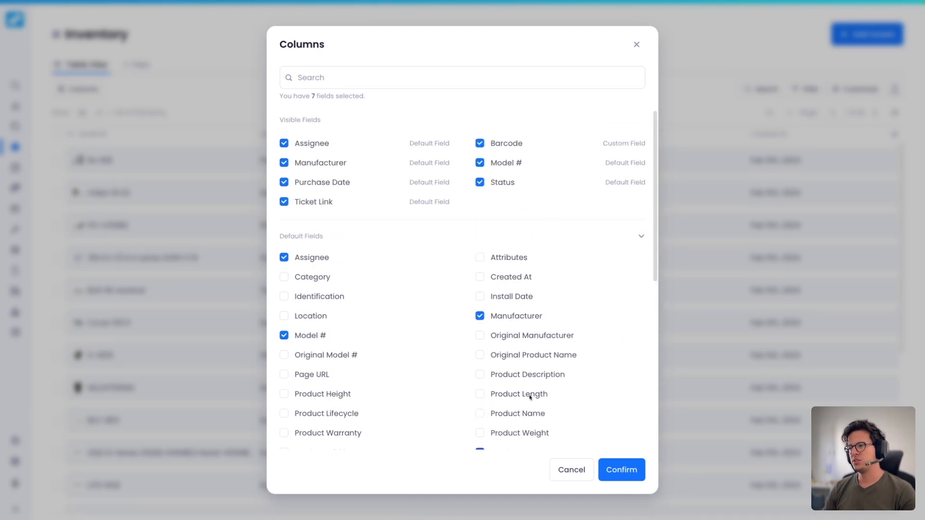
click(620, 478)
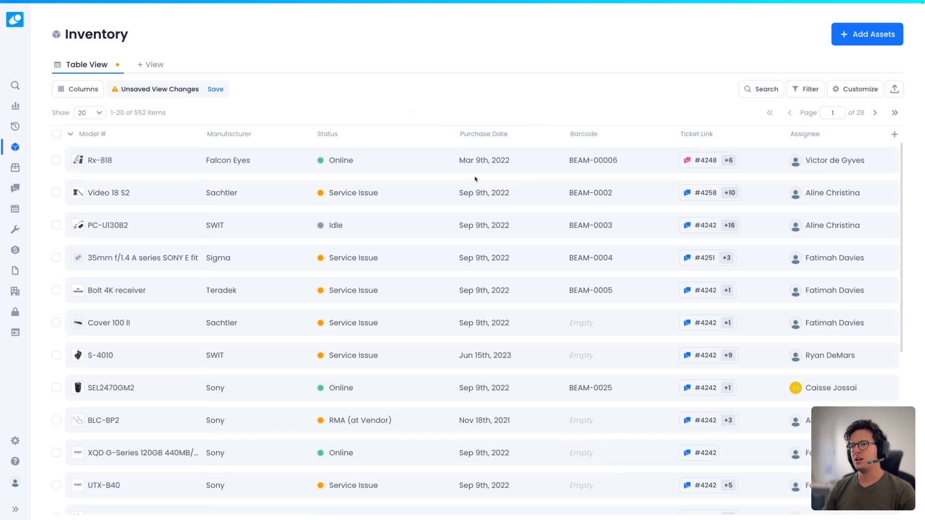
- Move Barcode and Ticket Link ahead of Purchase Date and save the table view
drag(559, 133, 440, 137)
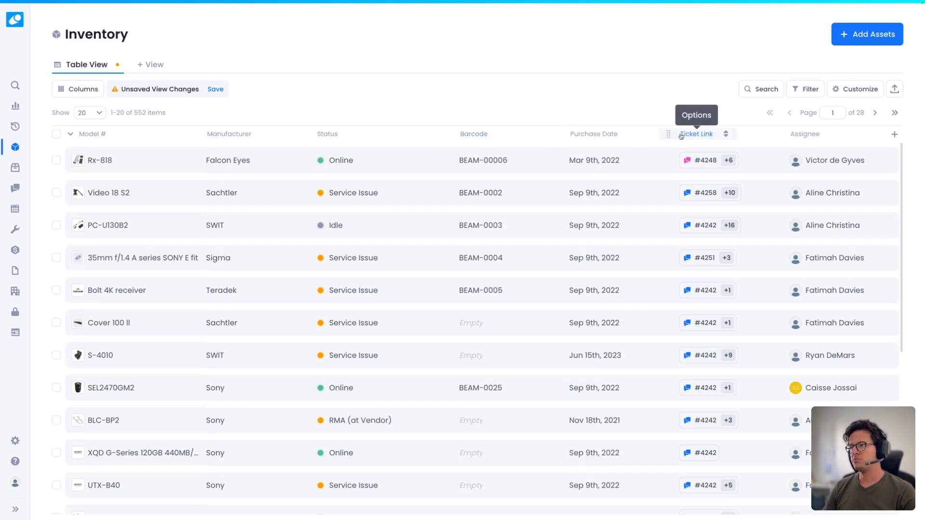
drag(671, 134, 584, 137)
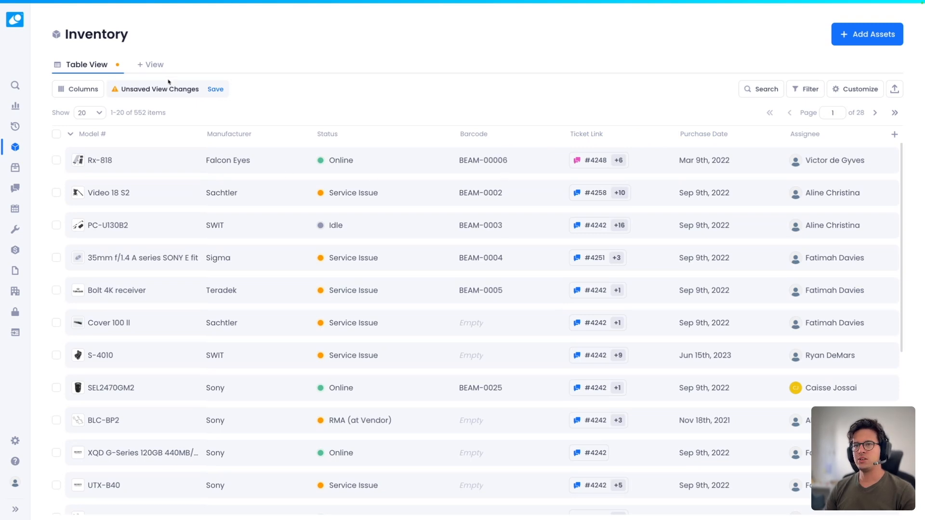
click(216, 90)
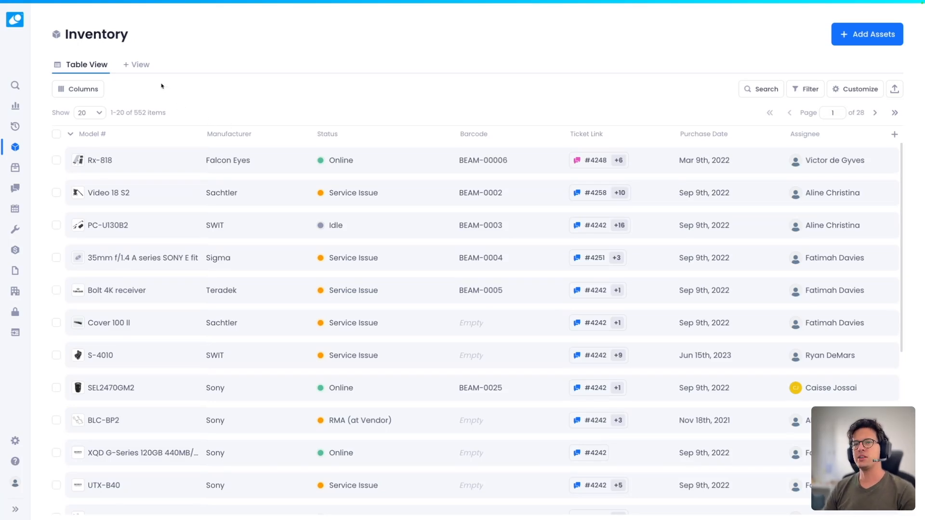
- Create a new saved inventory view named 'Truck 7'
click(139, 67)
click(413, 258)
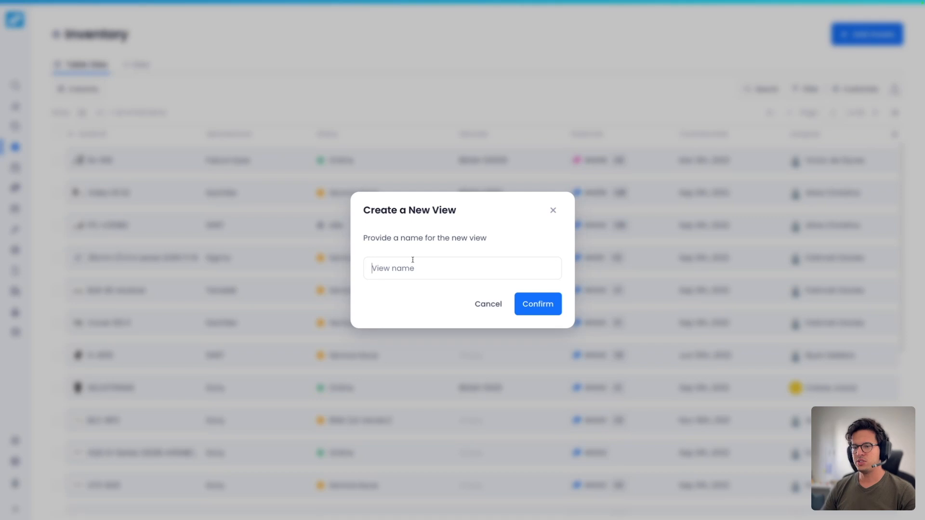
text(Trucky)
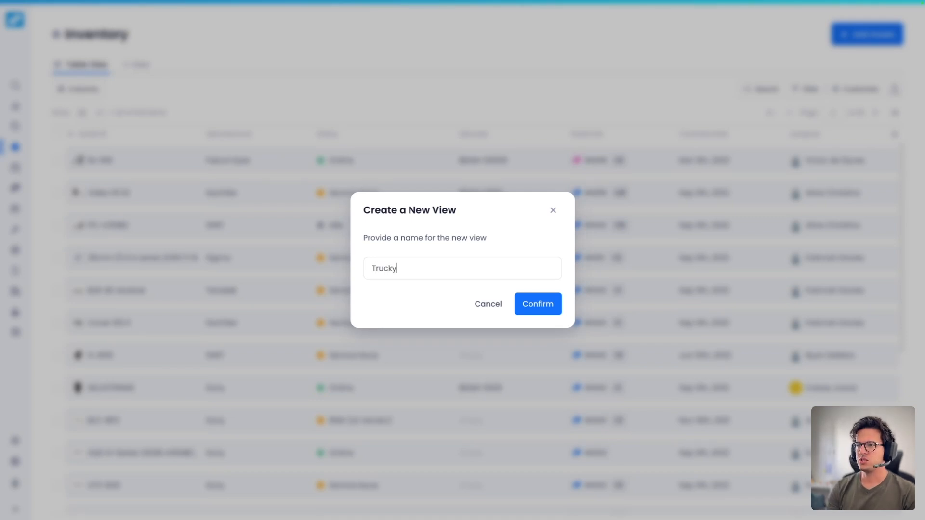
click(532, 311)
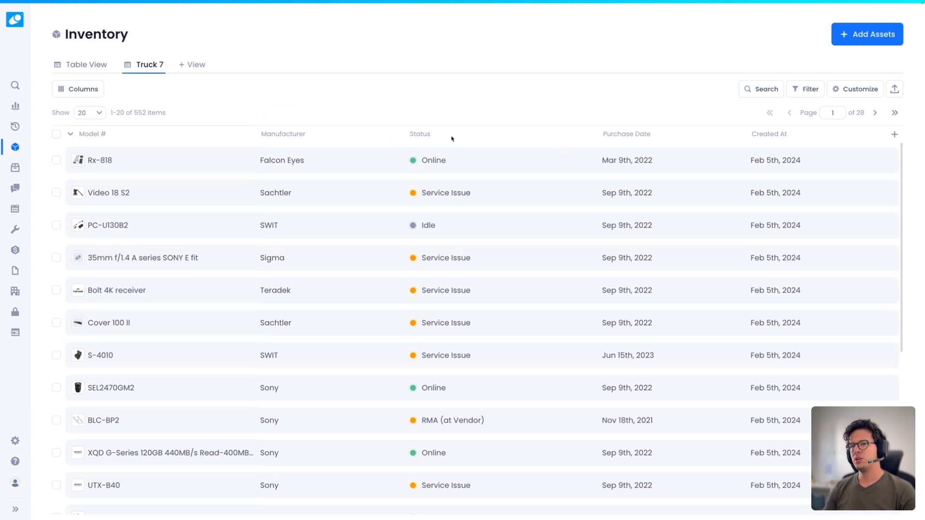
- Drop Created At and Purchase Date; add Product Name, Location, Assignee and Barcode columns
click(79, 90)
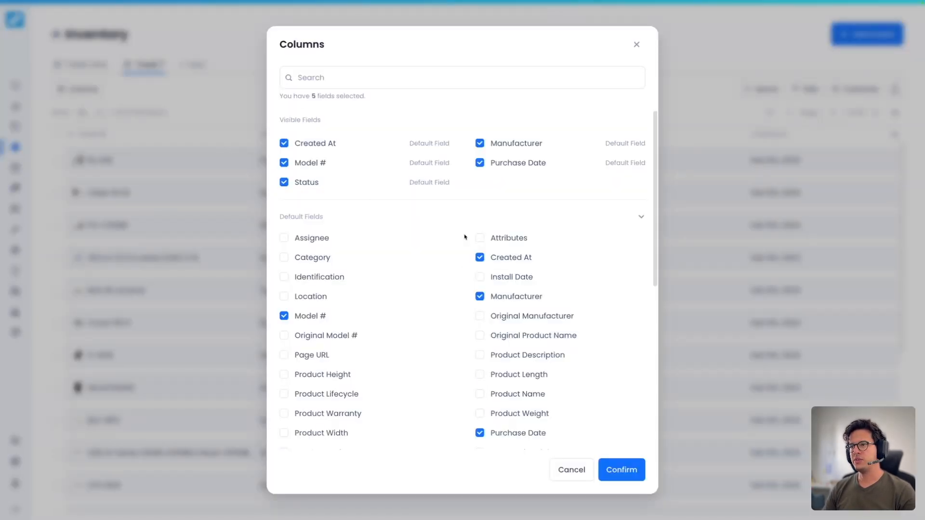
click(284, 143)
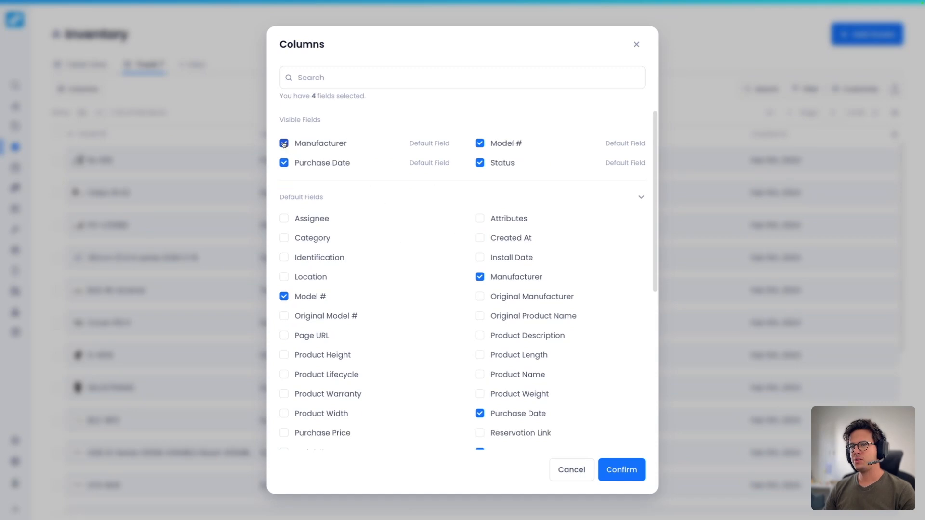
click(284, 162)
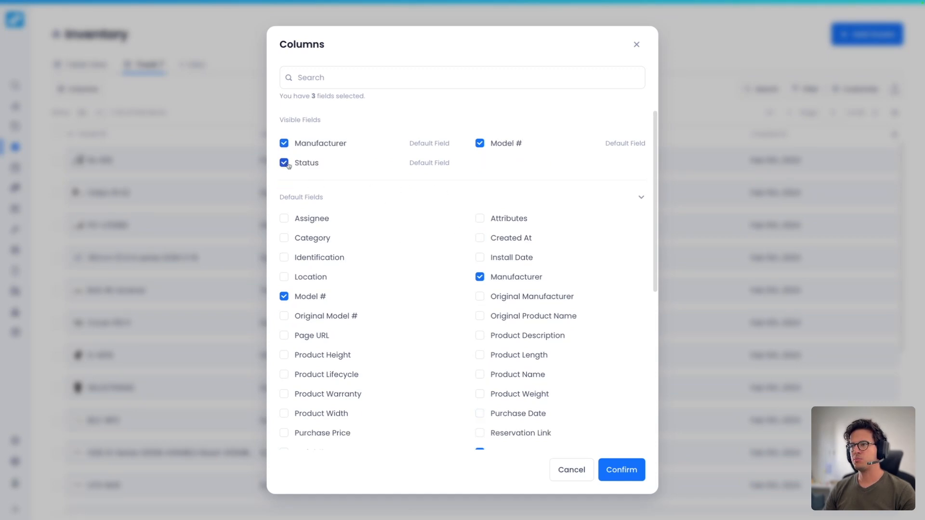
scroll(539, 292, down, 1)
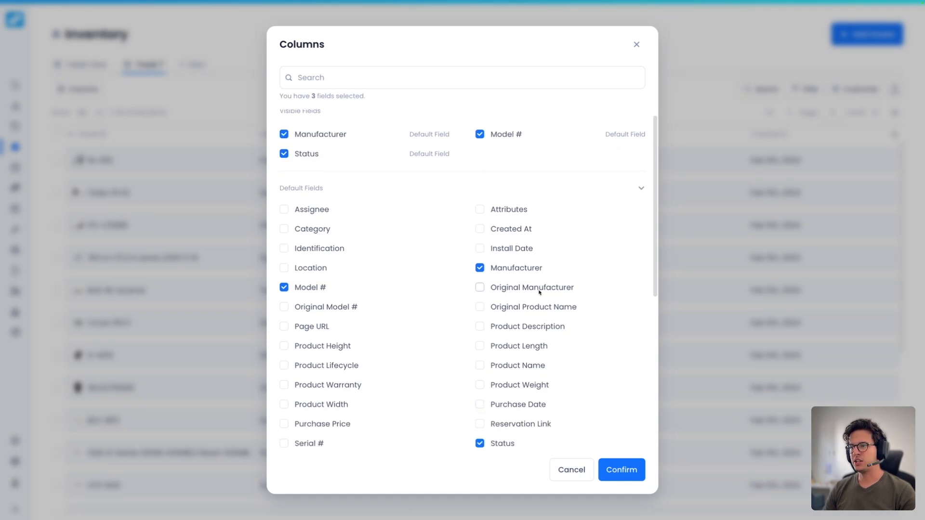
click(480, 366)
click(284, 268)
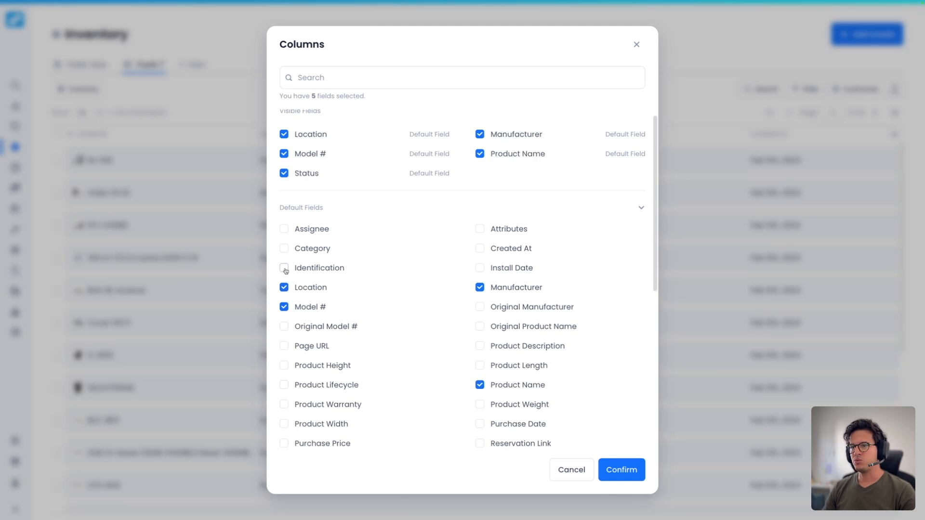
click(284, 229)
scroll(425, 353, down, 5)
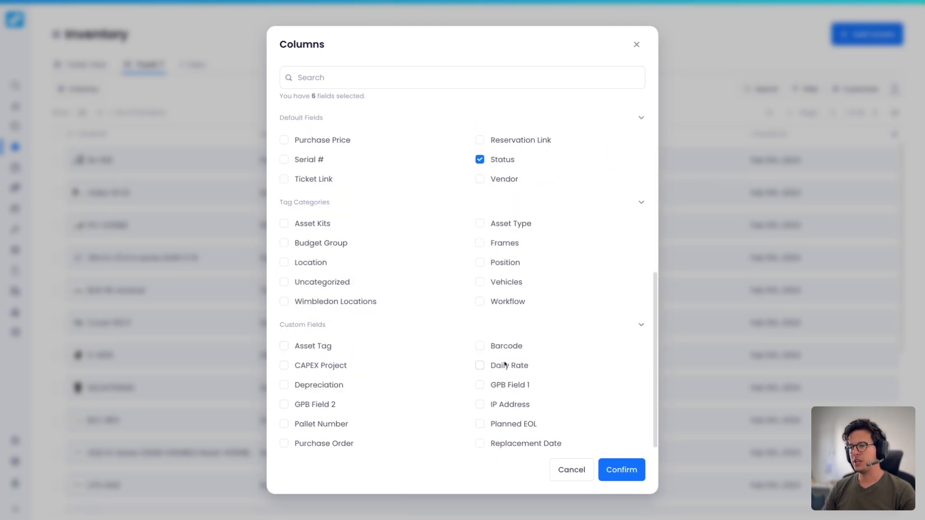
click(480, 346)
click(622, 470)
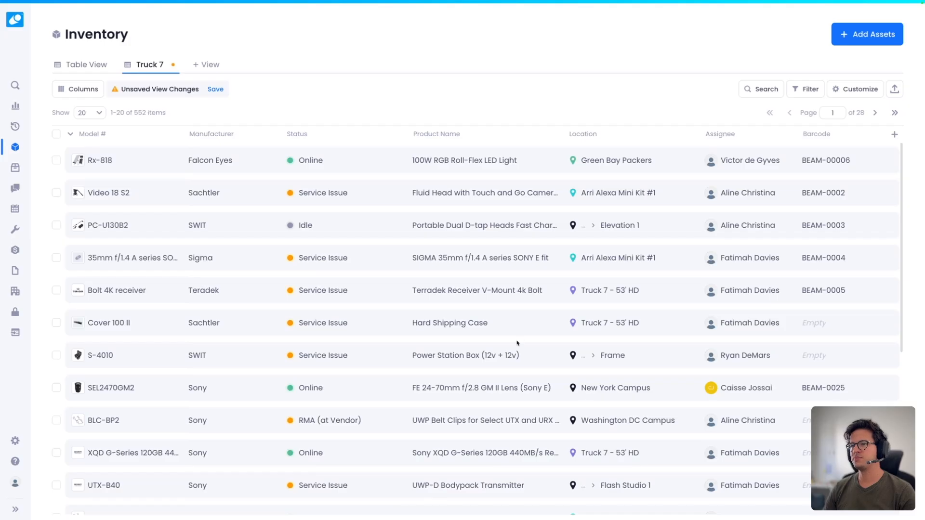
- Order columns Product Name first, Assignee after Model #, Status last, and save the view
drag(396, 138, 96, 136)
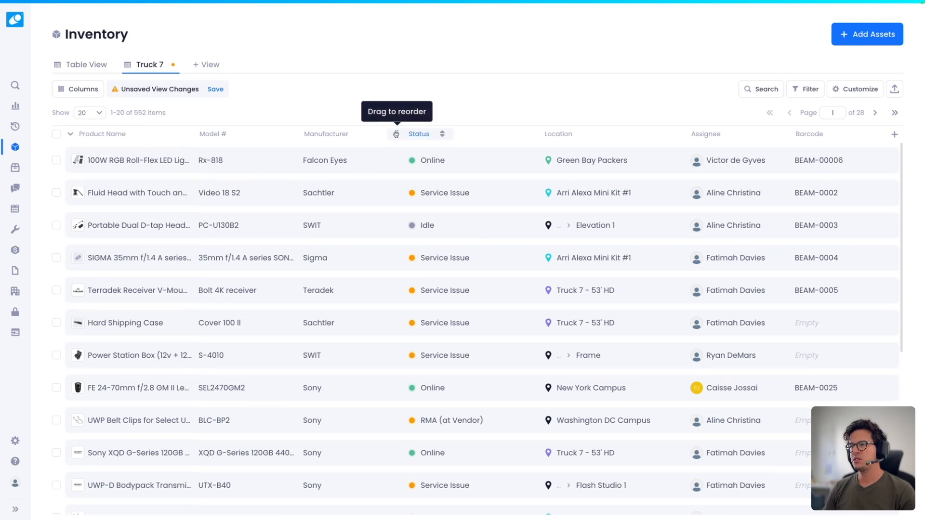
drag(436, 139, 790, 138)
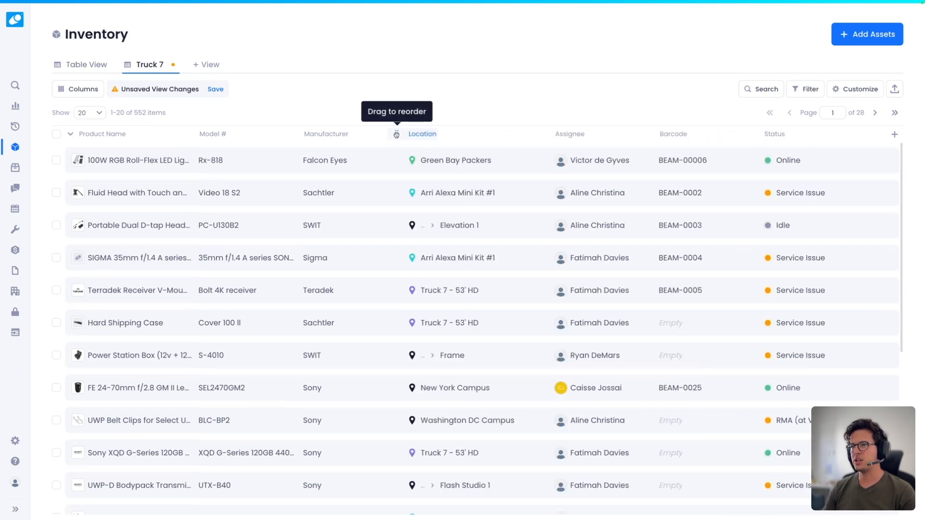
drag(543, 134, 311, 135)
click(216, 89)
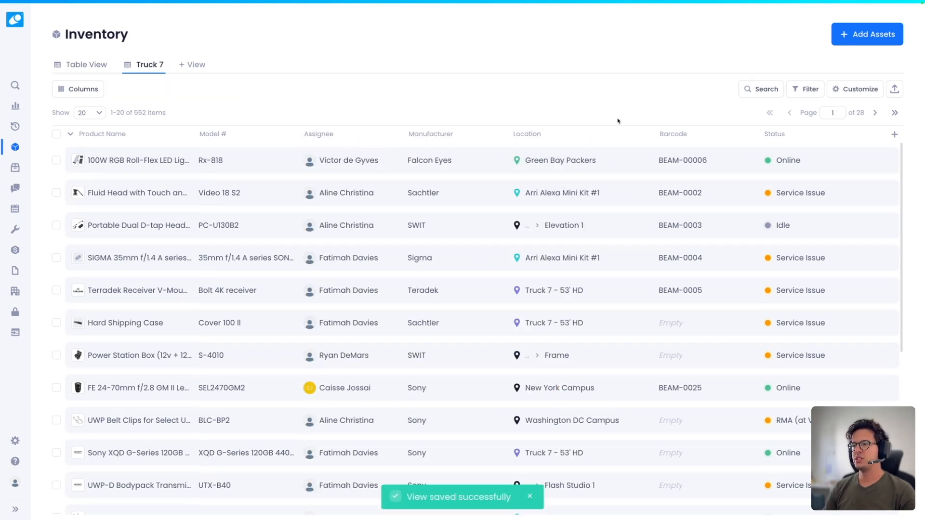
click(806, 90)
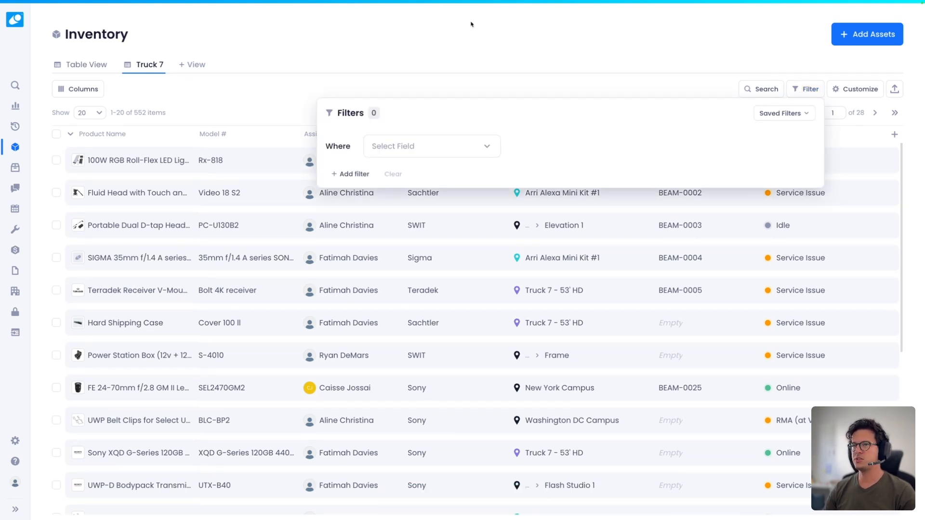
- Filter the Truck 7 view to Location is Truck 7 - 53' HD, showing 18 items
click(438, 150)
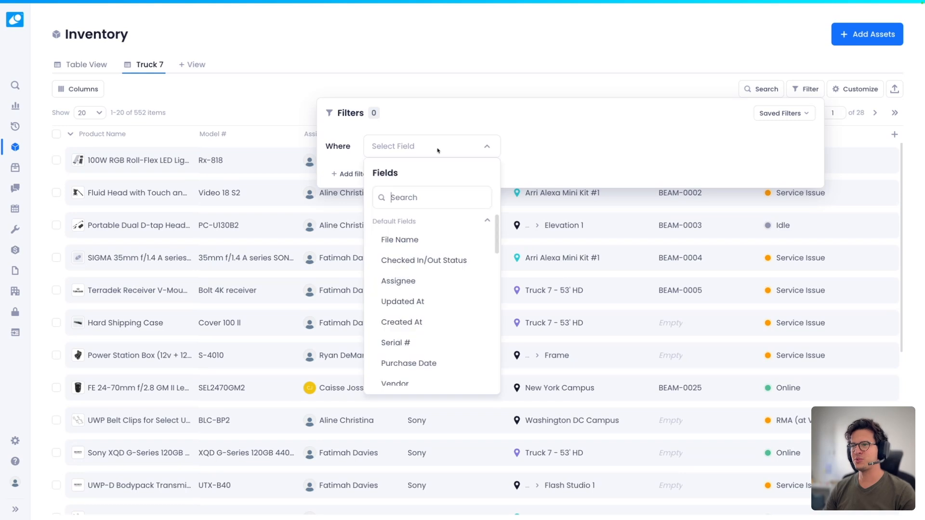
text(loc)
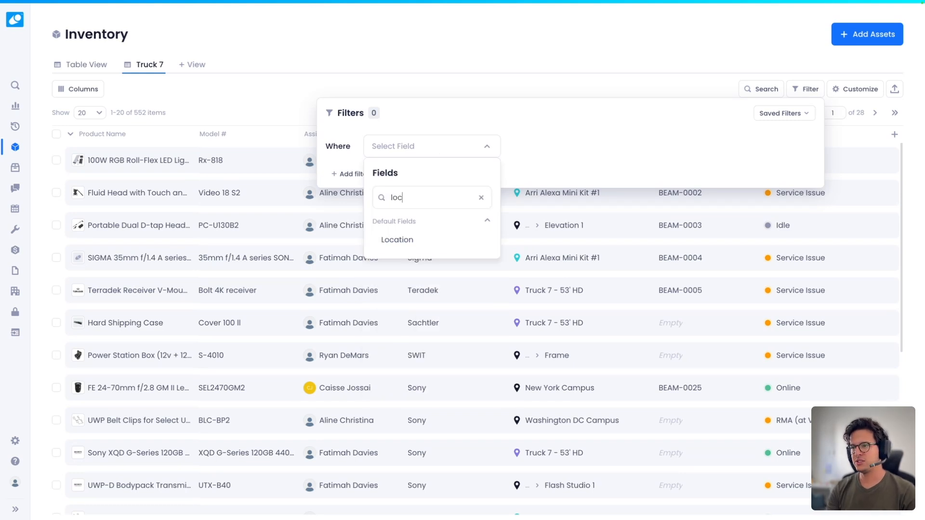
click(413, 237)
click(637, 150)
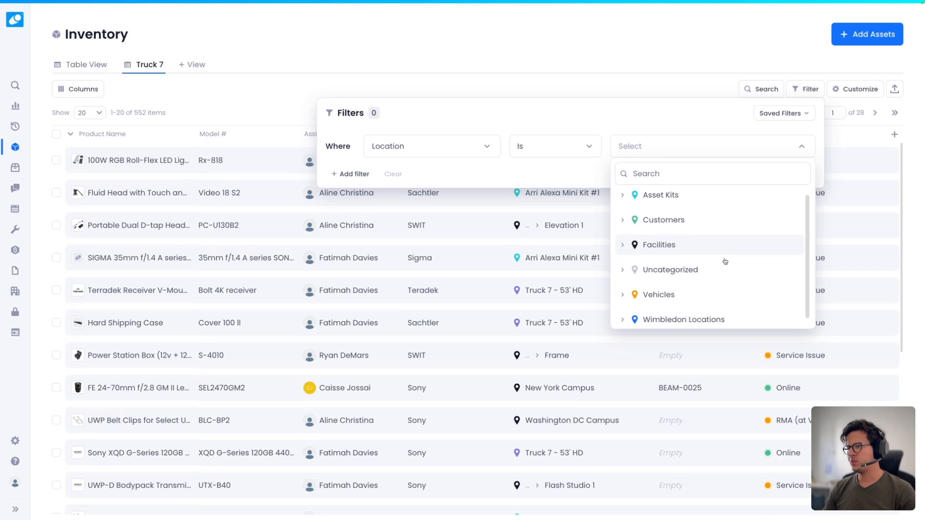
click(622, 290)
scroll(690, 285, down, 2)
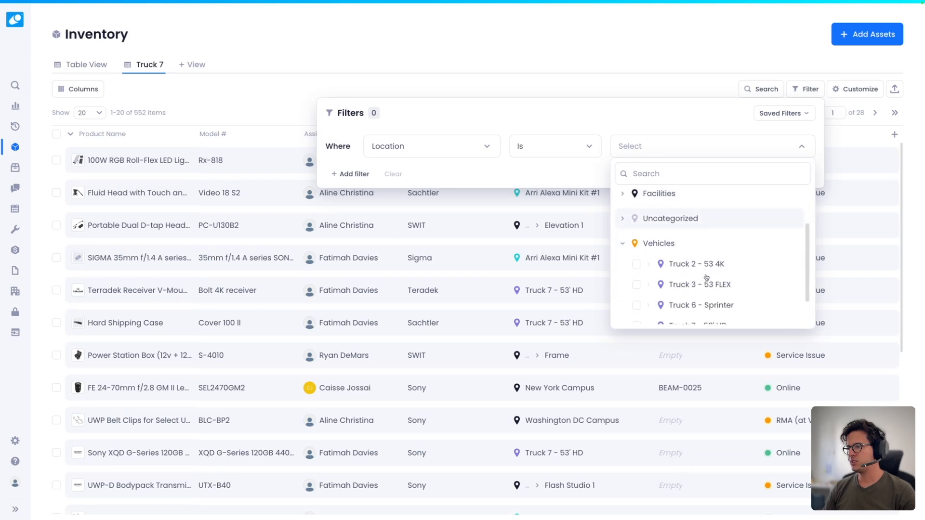
click(637, 289)
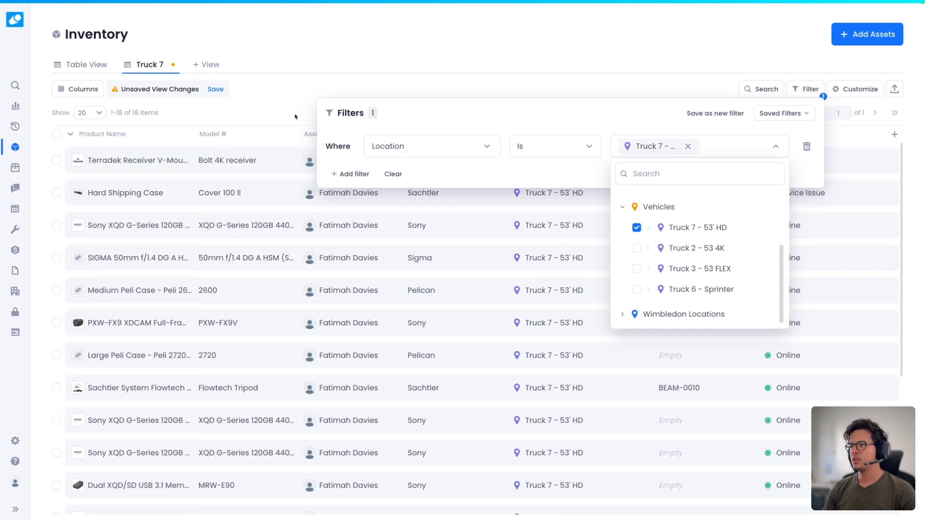
click(507, 254)
- Save the Location filter to Truck 7, then switch to Table View and back to Truck 7
click(636, 96)
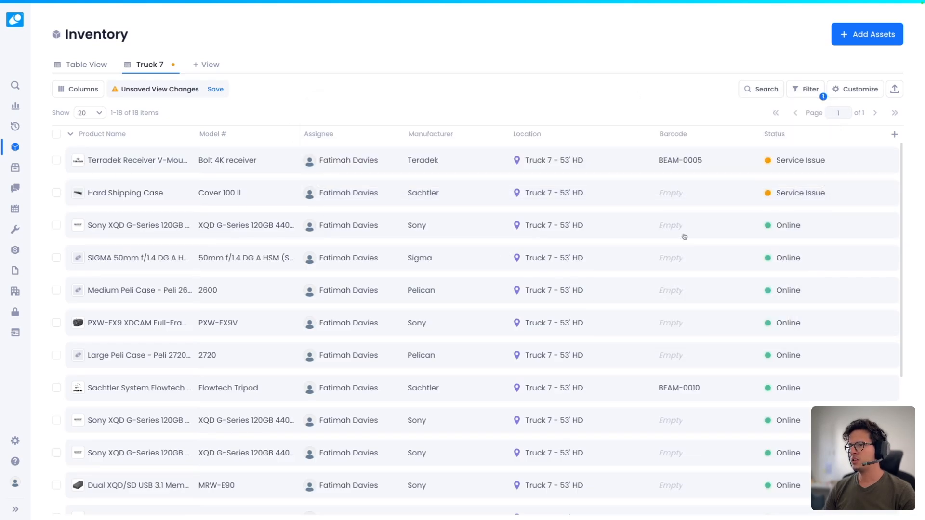
scroll(800, 279, down, 5)
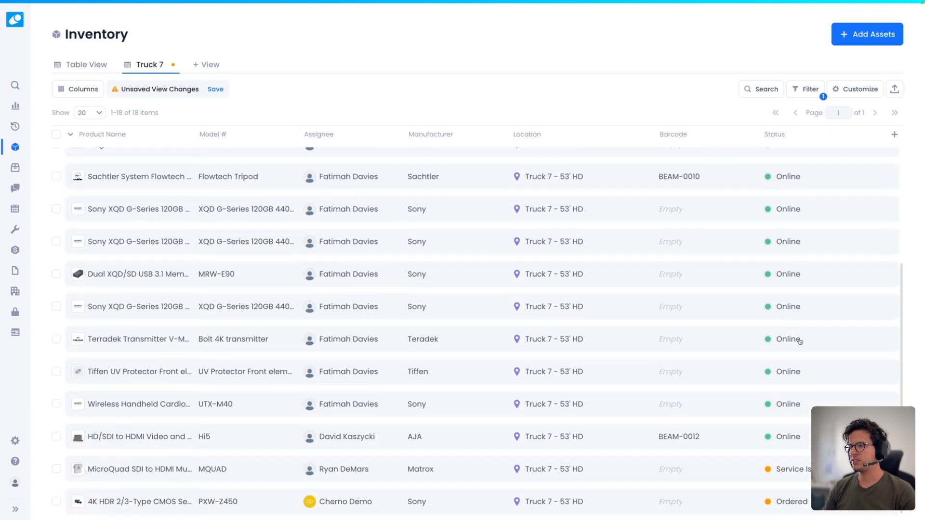
scroll(798, 334, up, 5)
click(215, 91)
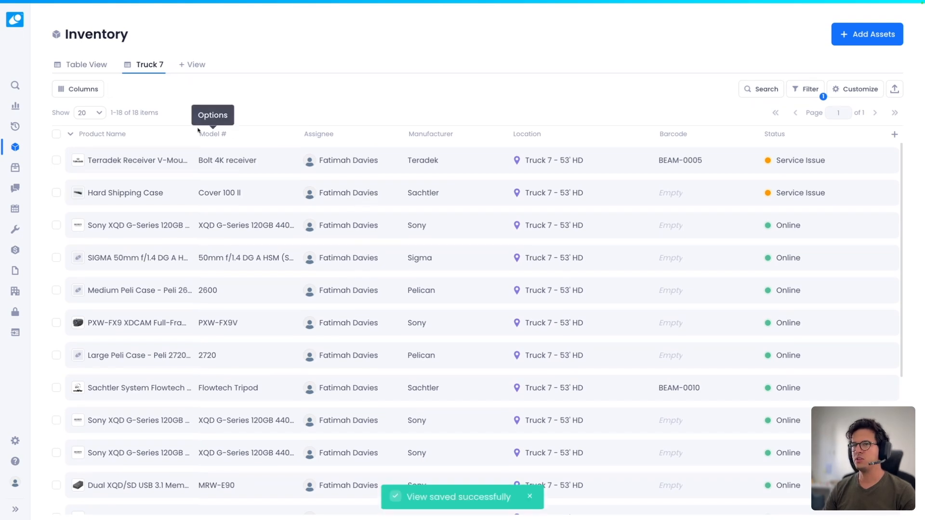
click(75, 75)
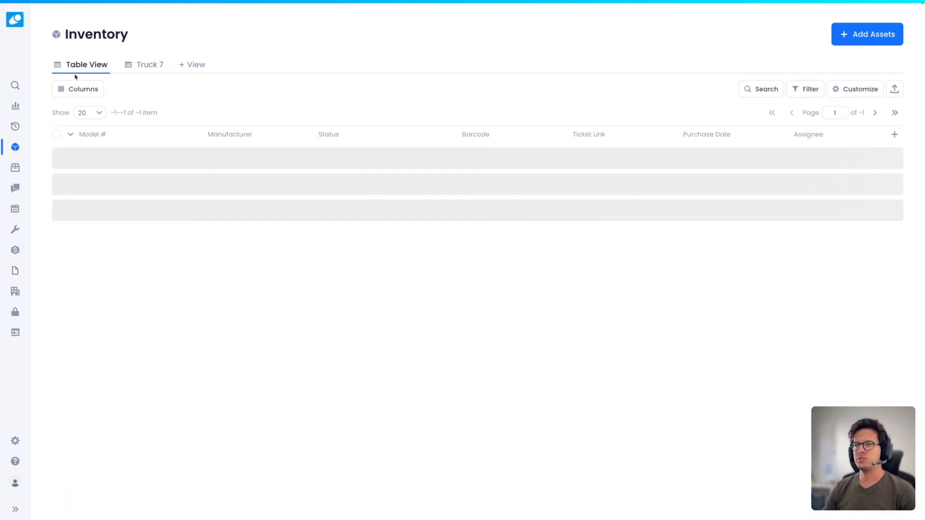
click(143, 65)
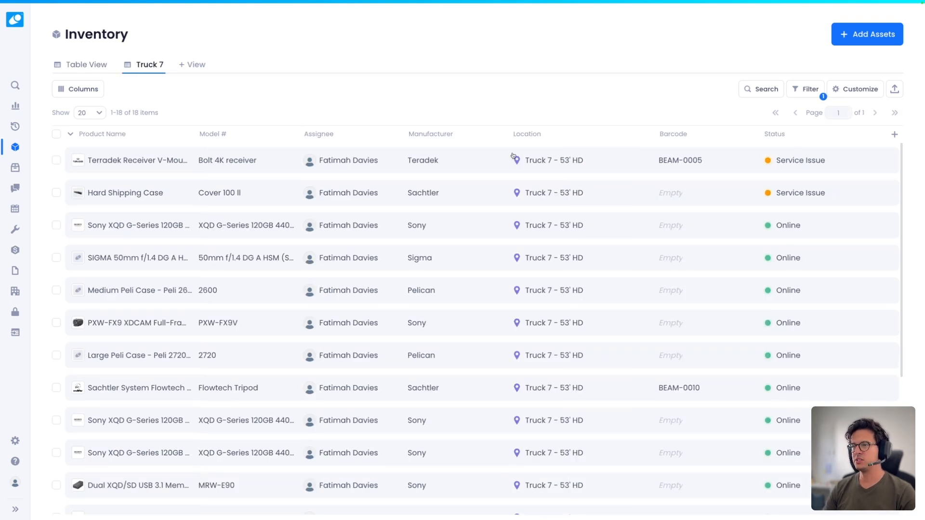
click(807, 90)
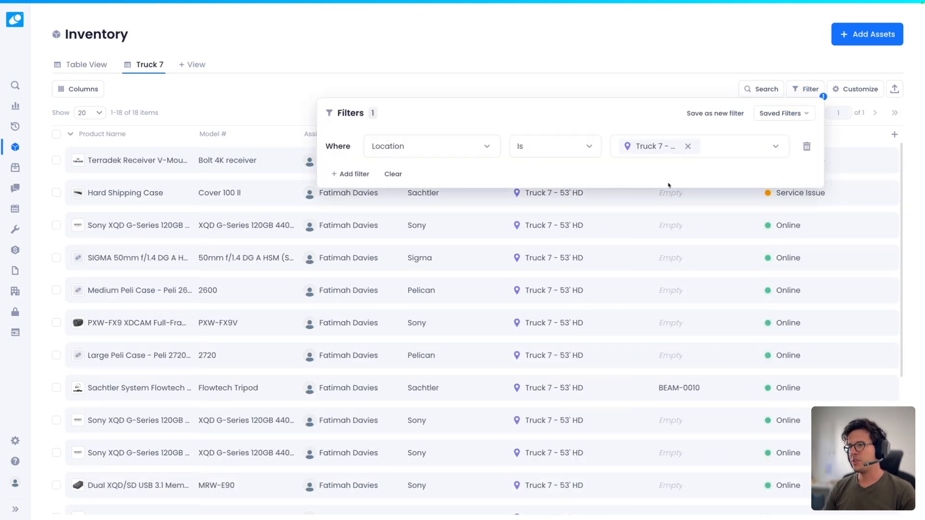
- Add a second filter condition on the Asset Status field
click(355, 175)
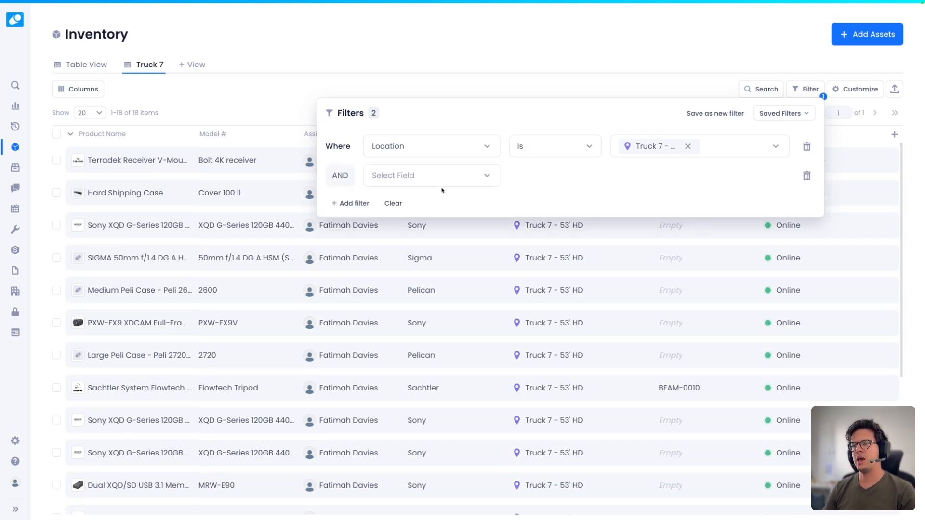
click(463, 177)
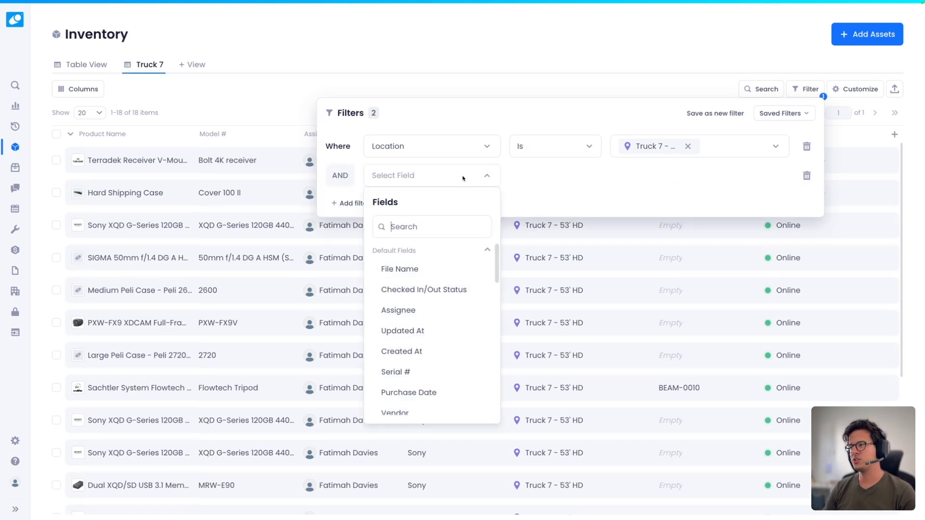
click(672, 90)
click(681, 96)
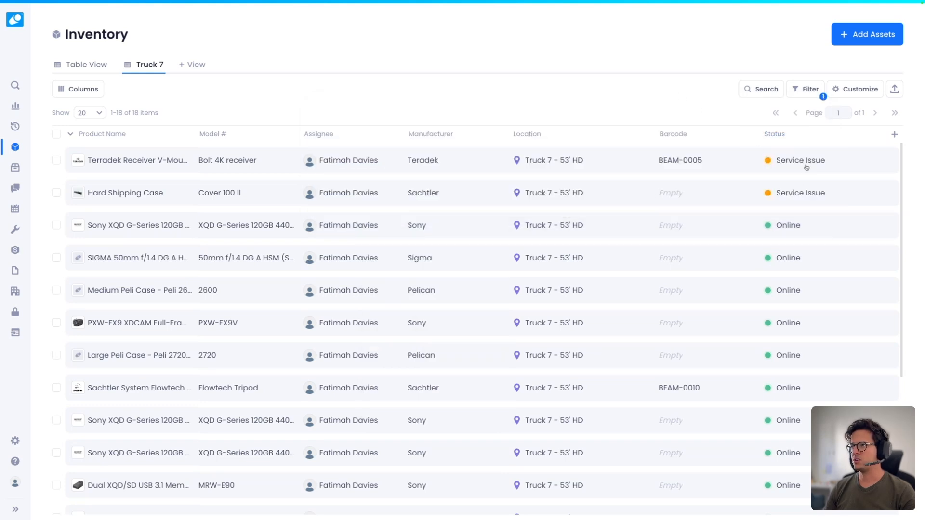
click(807, 93)
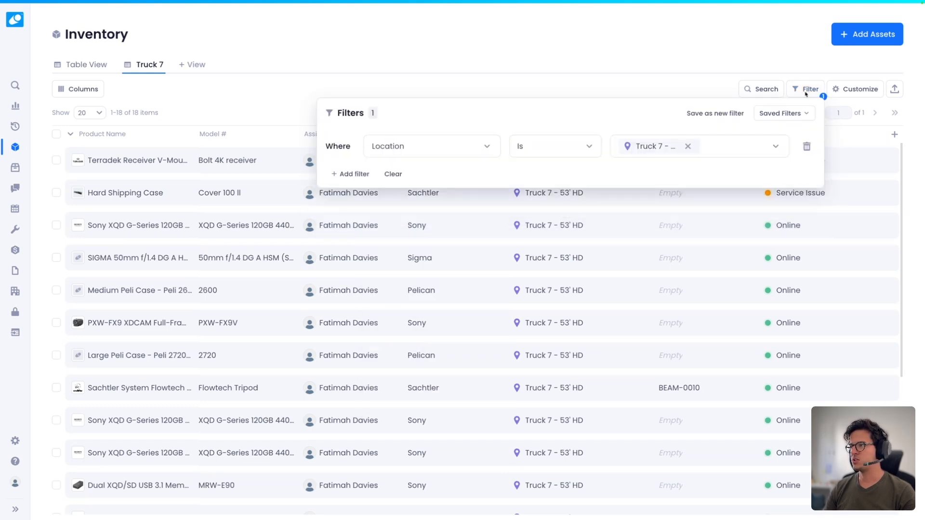
click(349, 174)
click(415, 176)
text(sta)
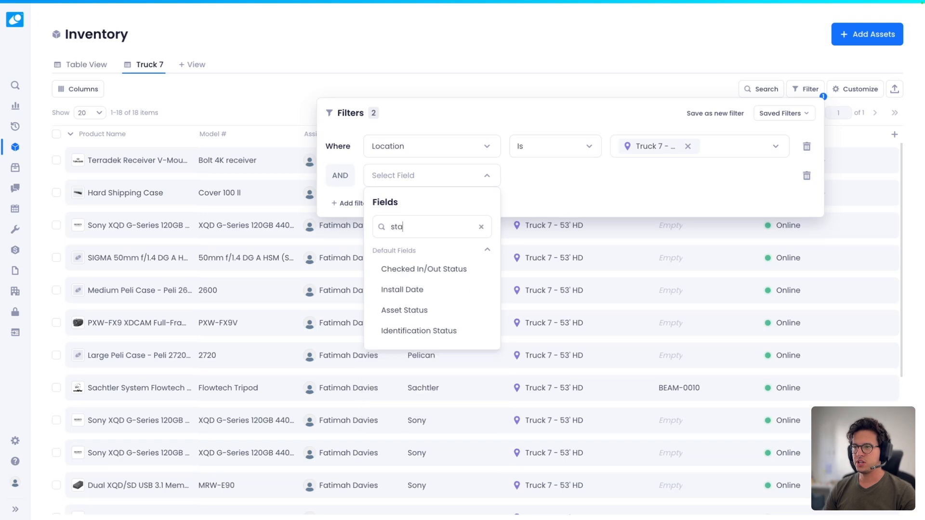
click(421, 311)
- Set the condition to Asset Status is Online, leaving 14 items listed
click(645, 177)
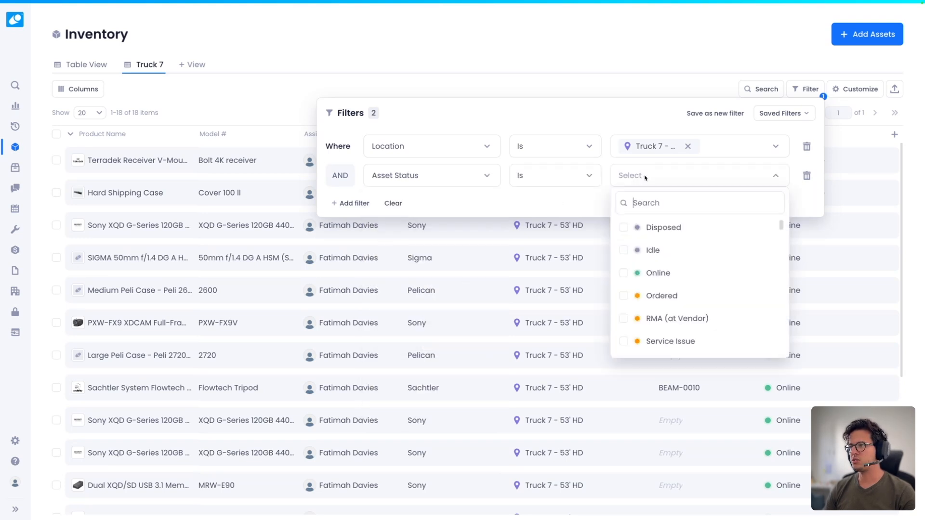
click(482, 191)
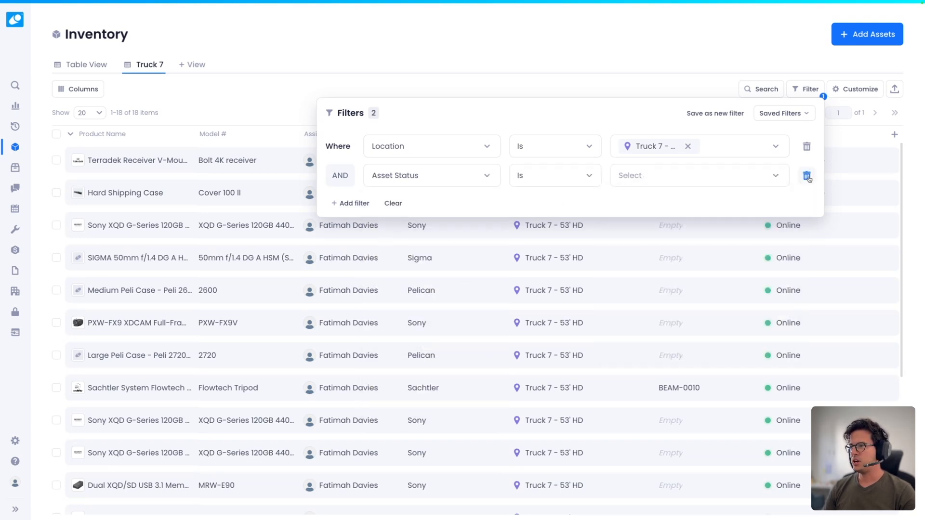
click(679, 178)
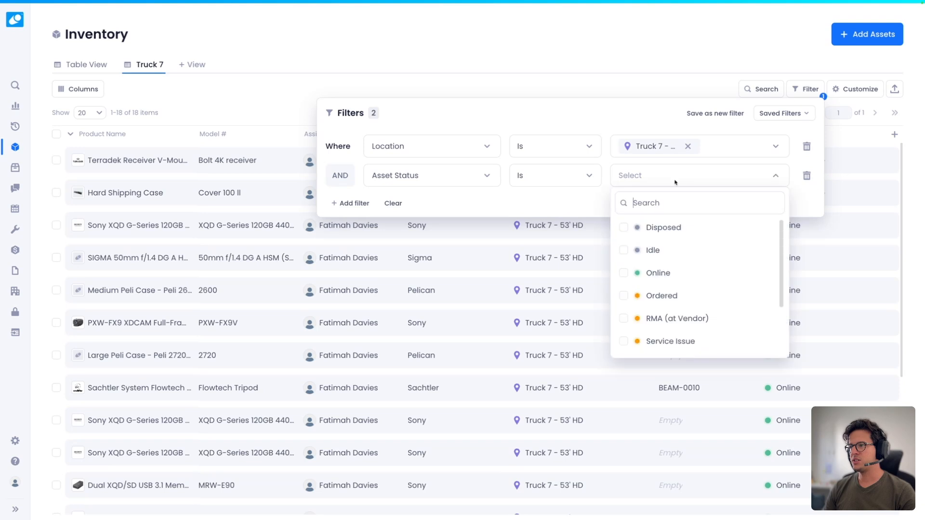
click(628, 277)
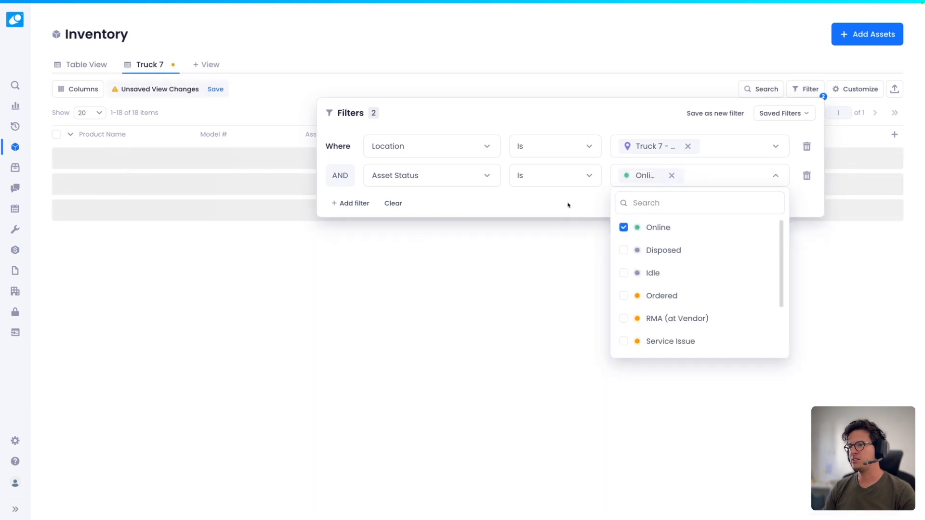
click(545, 205)
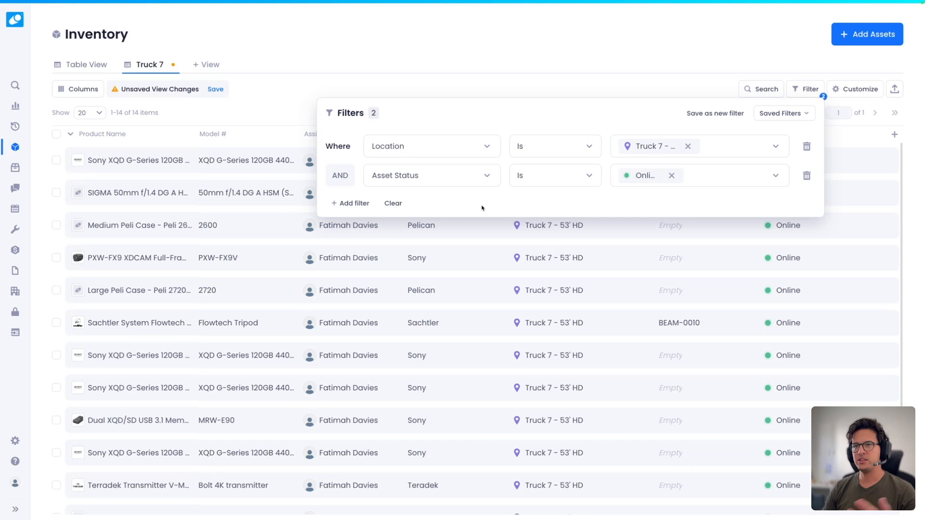
click(602, 89)
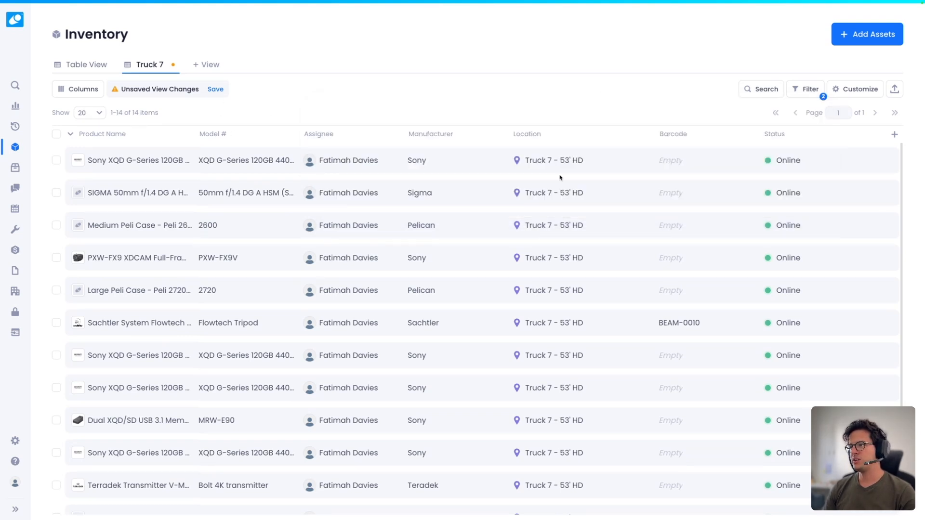
- Save the Online status filter into the Truck 7 view
scroll(523, 239, down, 3)
scroll(541, 259, up, 3)
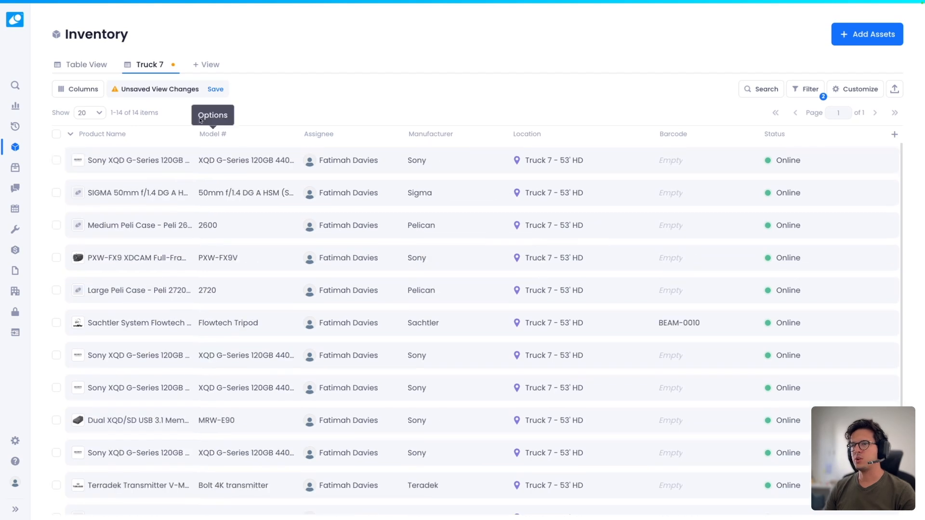
click(221, 90)
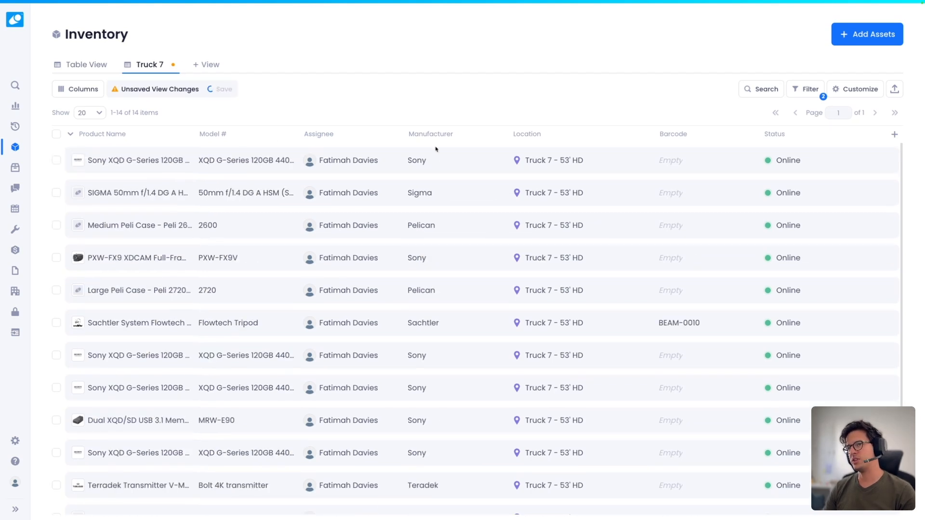
click(806, 90)
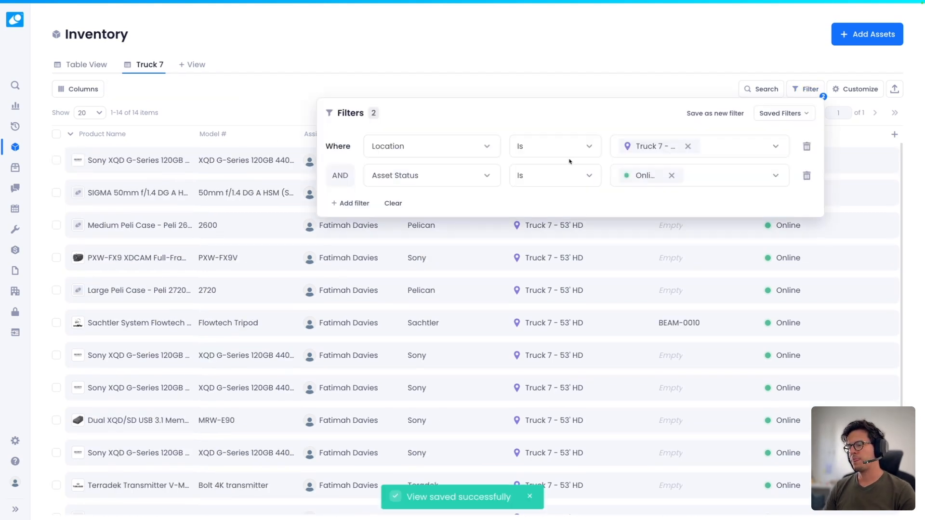
click(351, 203)
- Delete the empty third filter condition without choosing a field
click(430, 208)
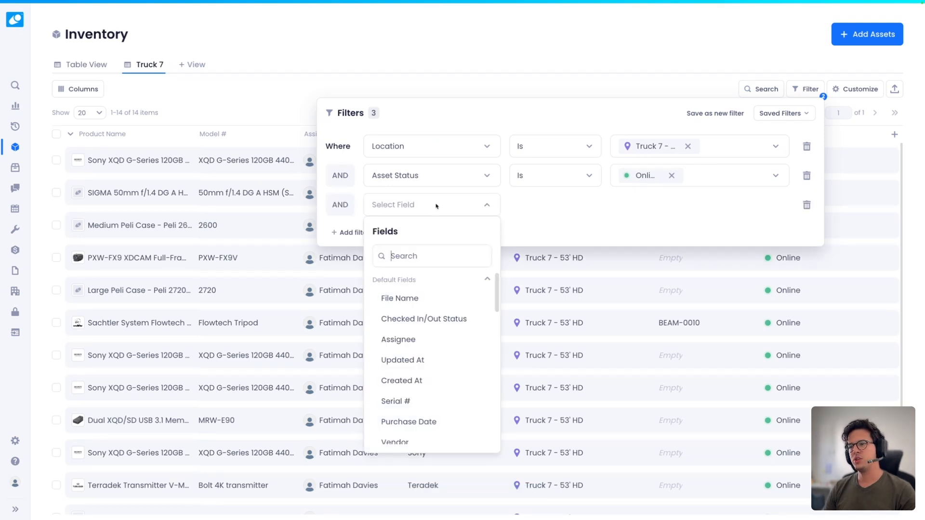
drag(497, 289, 495, 436)
click(551, 225)
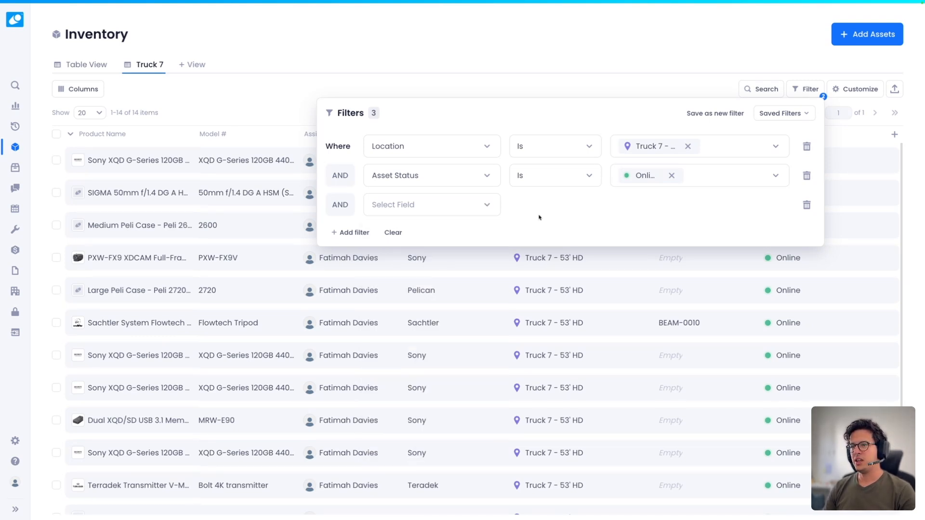
click(807, 205)
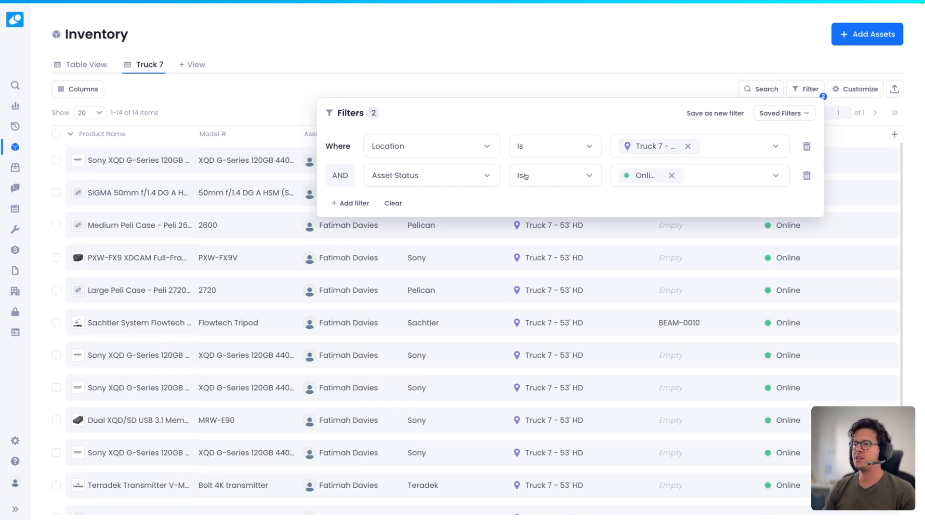
- Change the status operator to Asset Status is not Online, listing 4 items
click(561, 178)
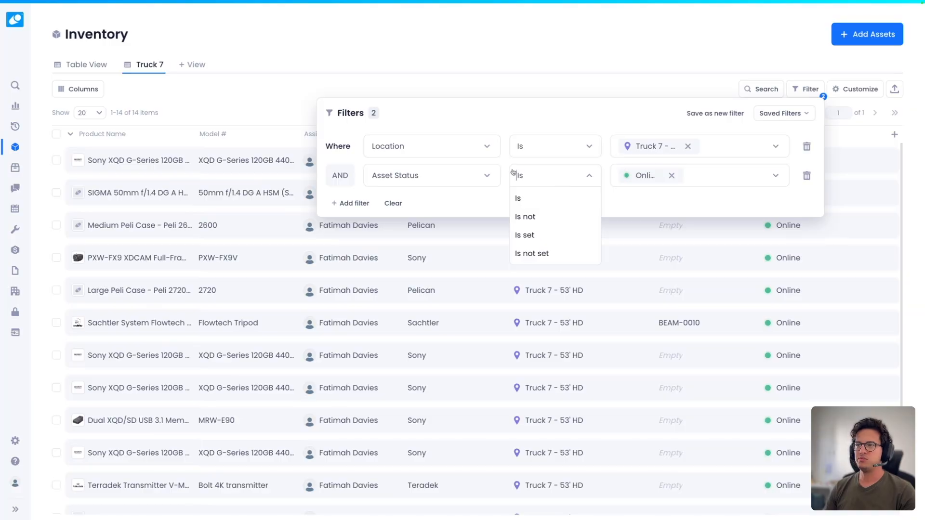
click(536, 218)
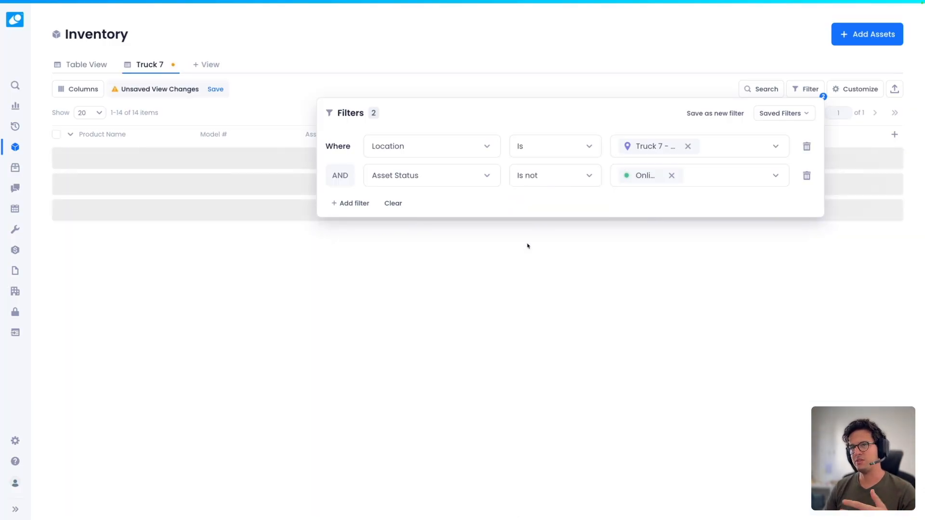
click(278, 105)
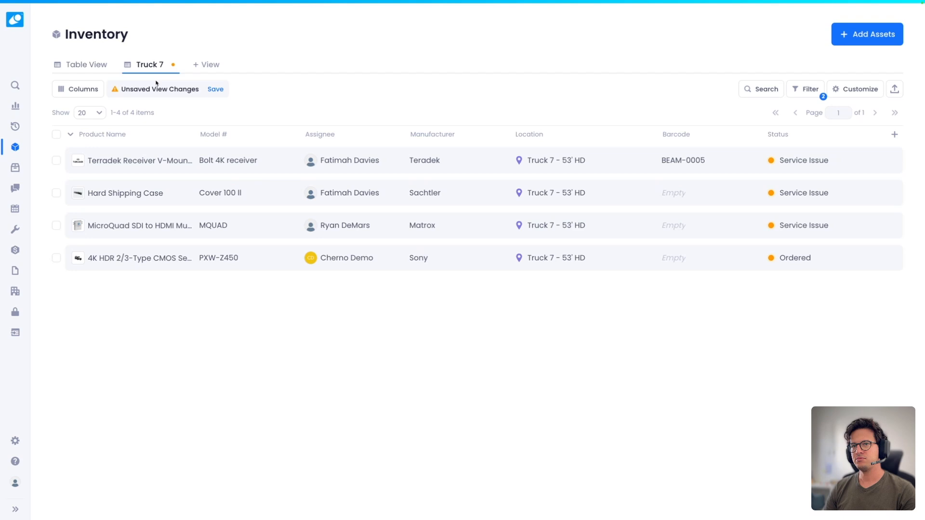
- Revert Truck 7 to its saved 14 items, then visit Incidents, Reservations and Maintenance
click(91, 66)
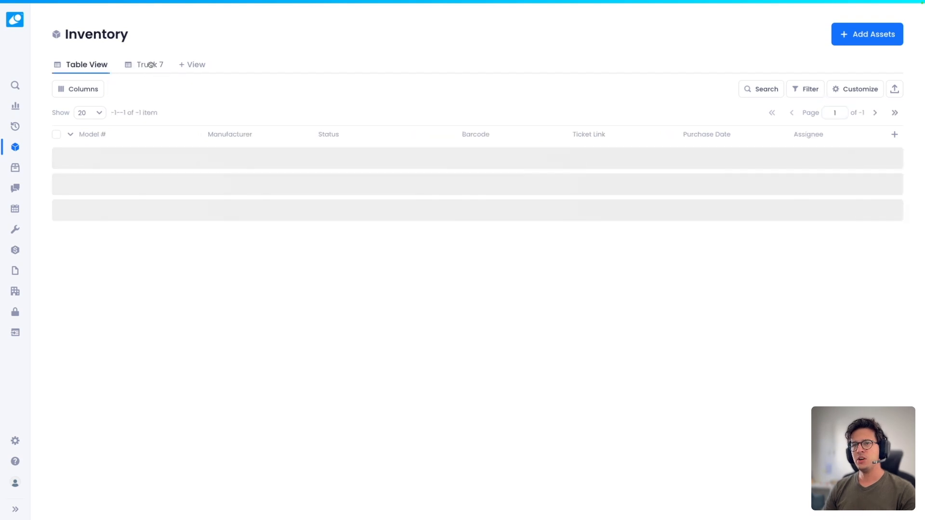
click(135, 64)
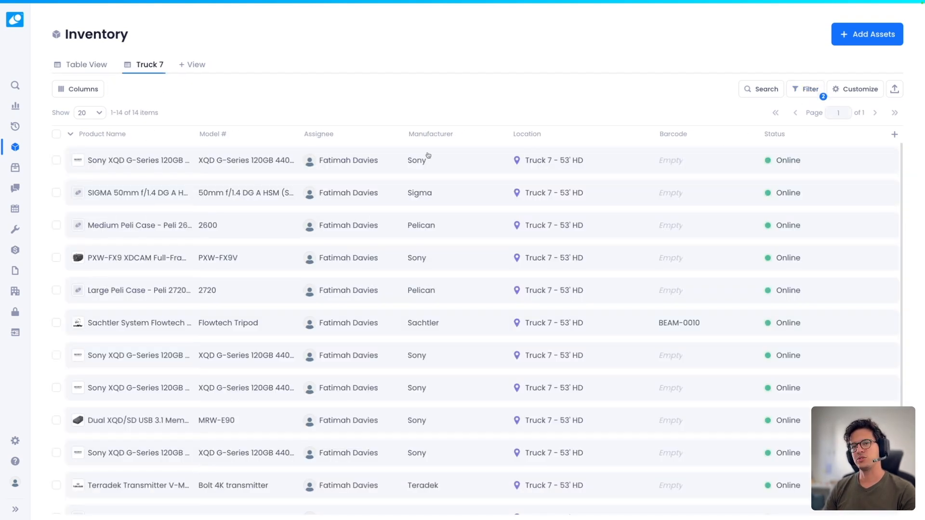
click(14, 188)
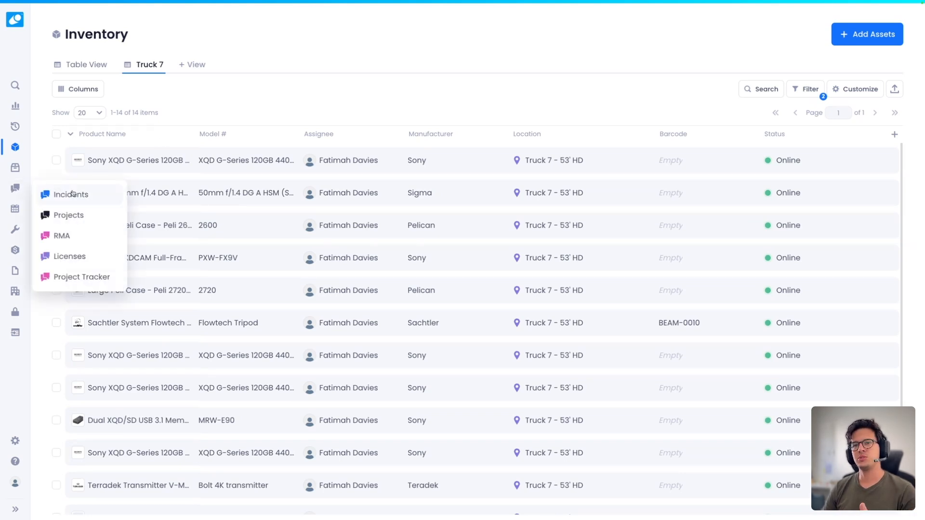
click(73, 193)
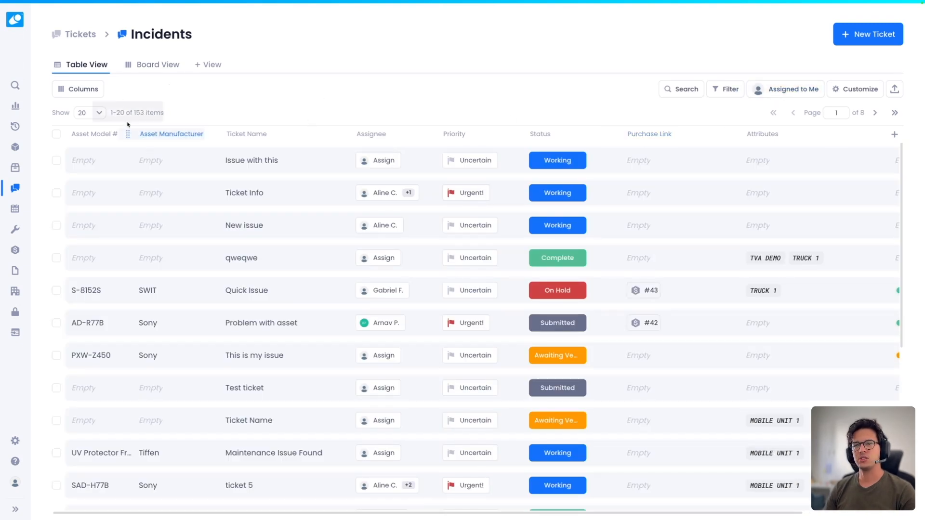
click(15, 209)
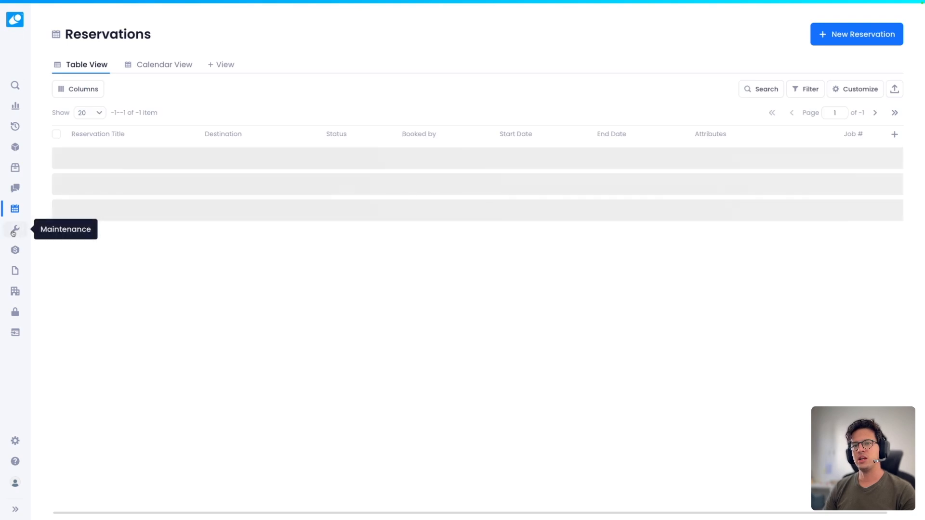
click(15, 230)
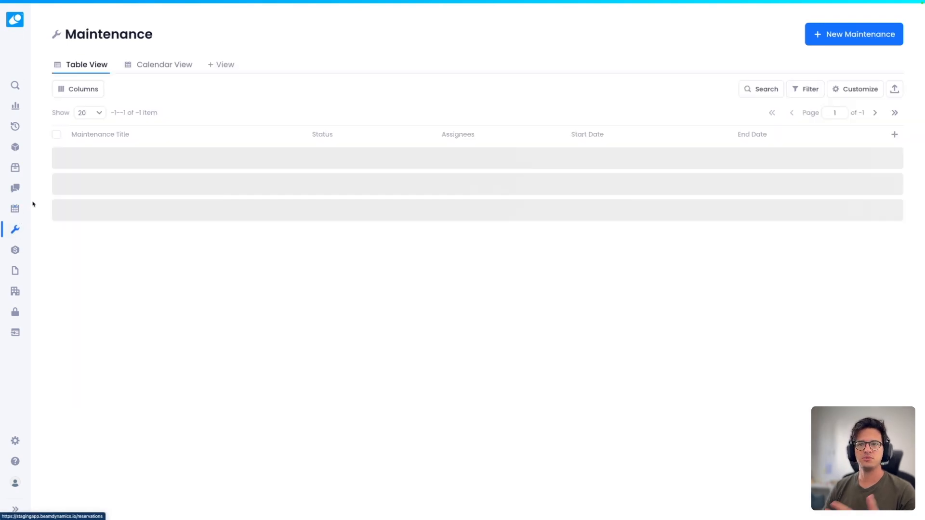